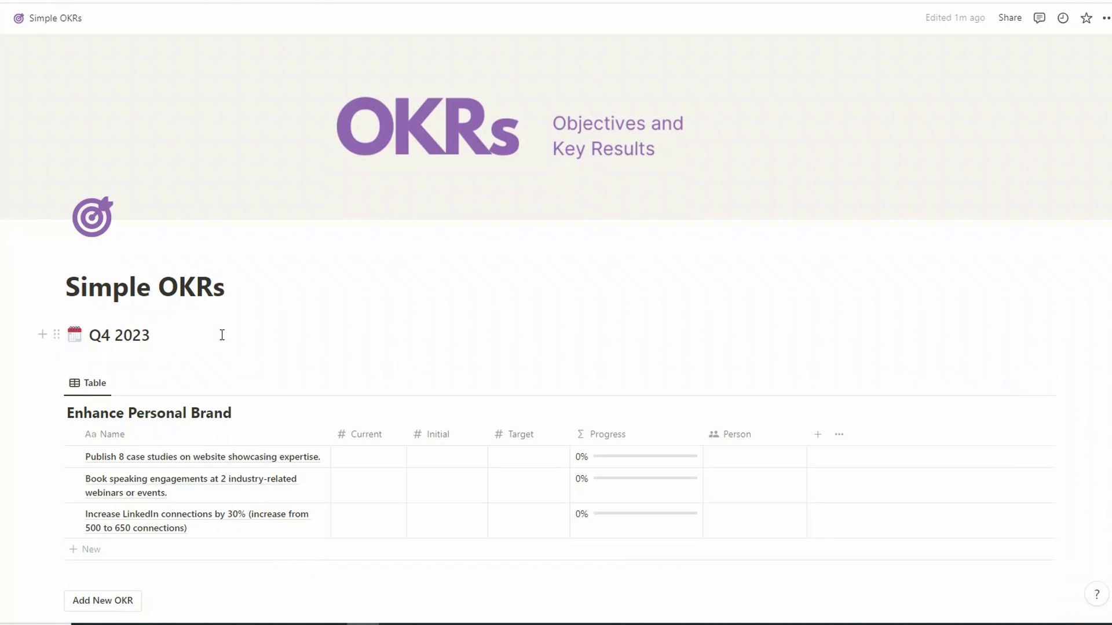
Select and then deselect the Q4 2023 heading text, and scroll down to the table.
left_click_drag(189, 336, 87, 336)
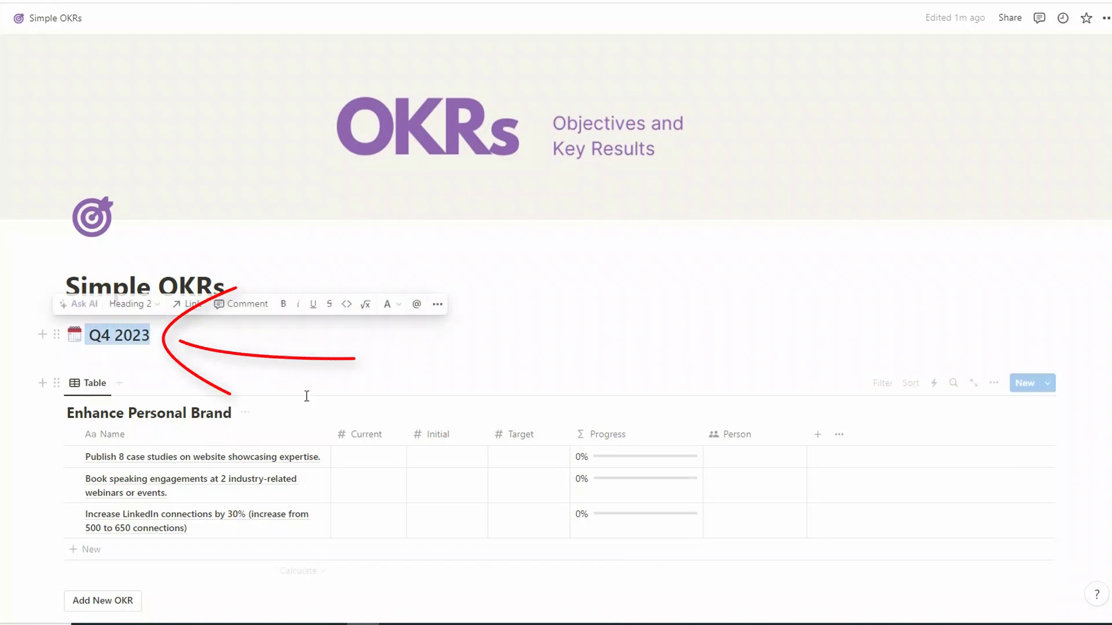
left_click(225, 341)
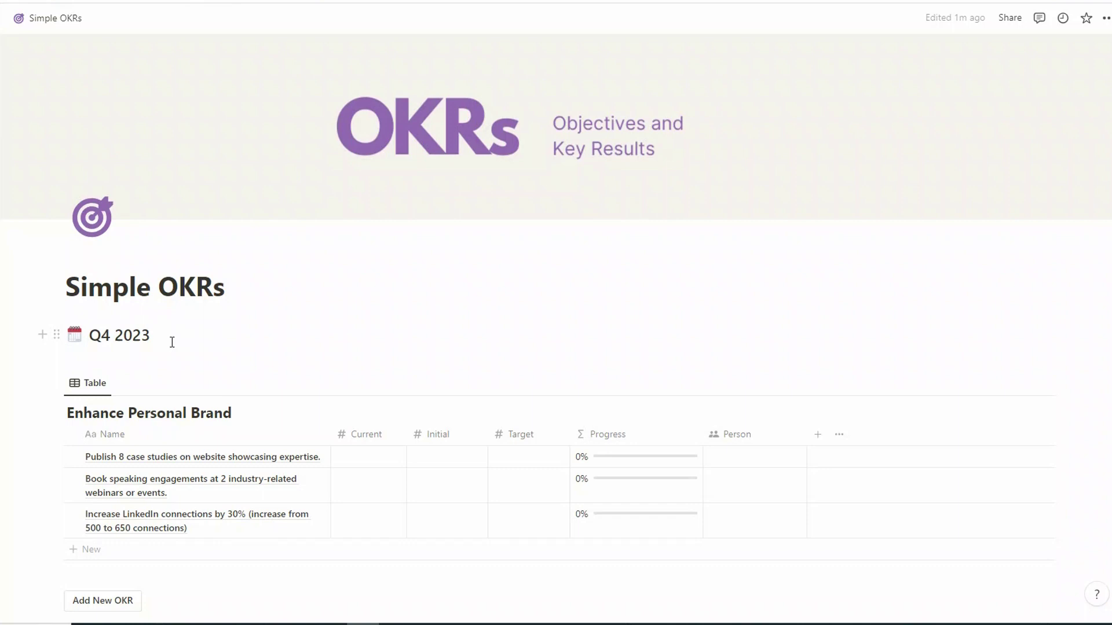
scroll(384, 339, "down", 2)
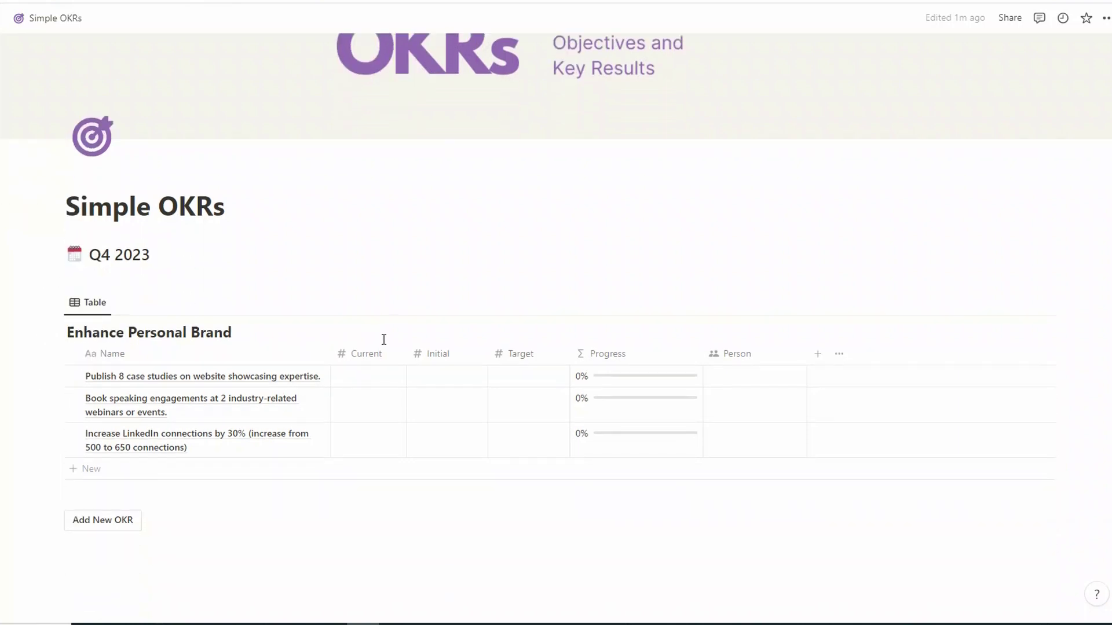
scroll(384, 339, "down", 3)
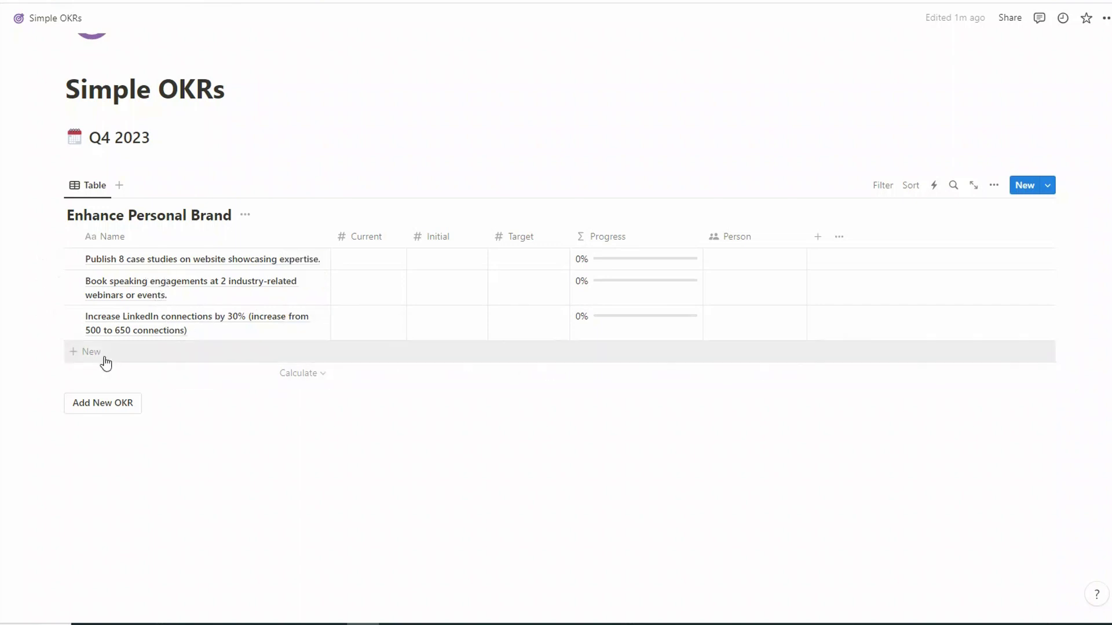
Add an empty fourth row to the Enhance Personal Brand table and start a block below Add New OKR.
left_click(74, 360)
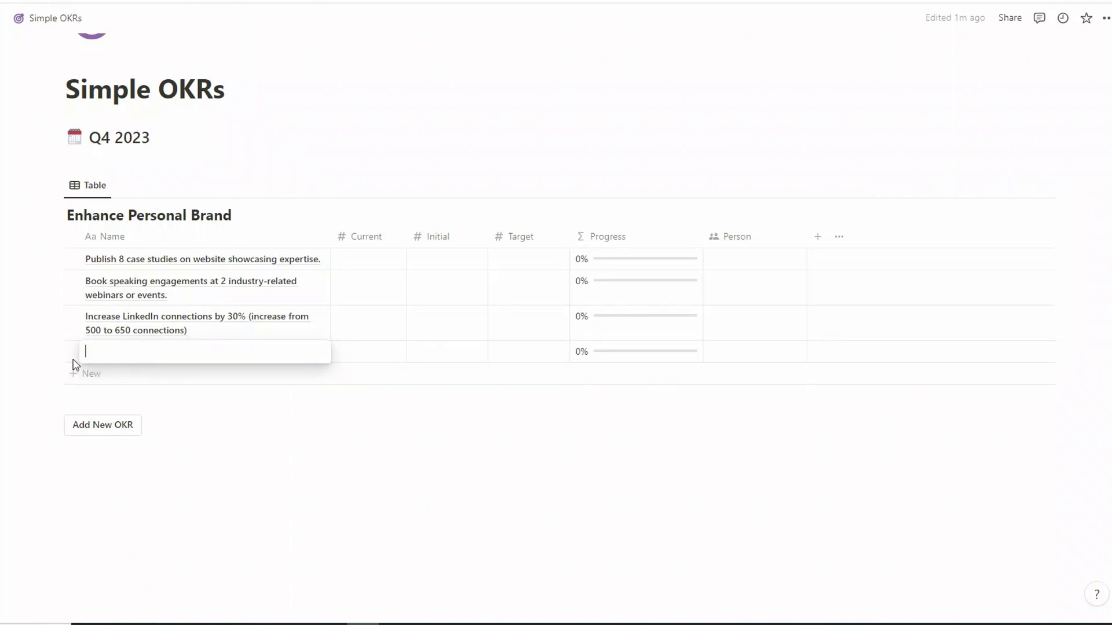
key("Escape")
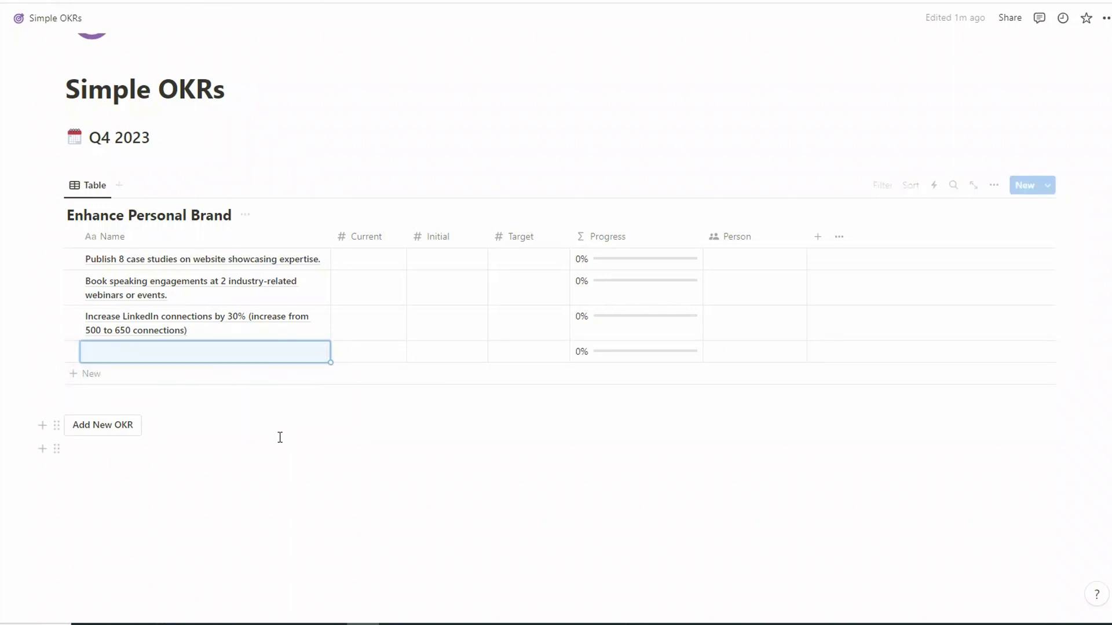
key("Escape")
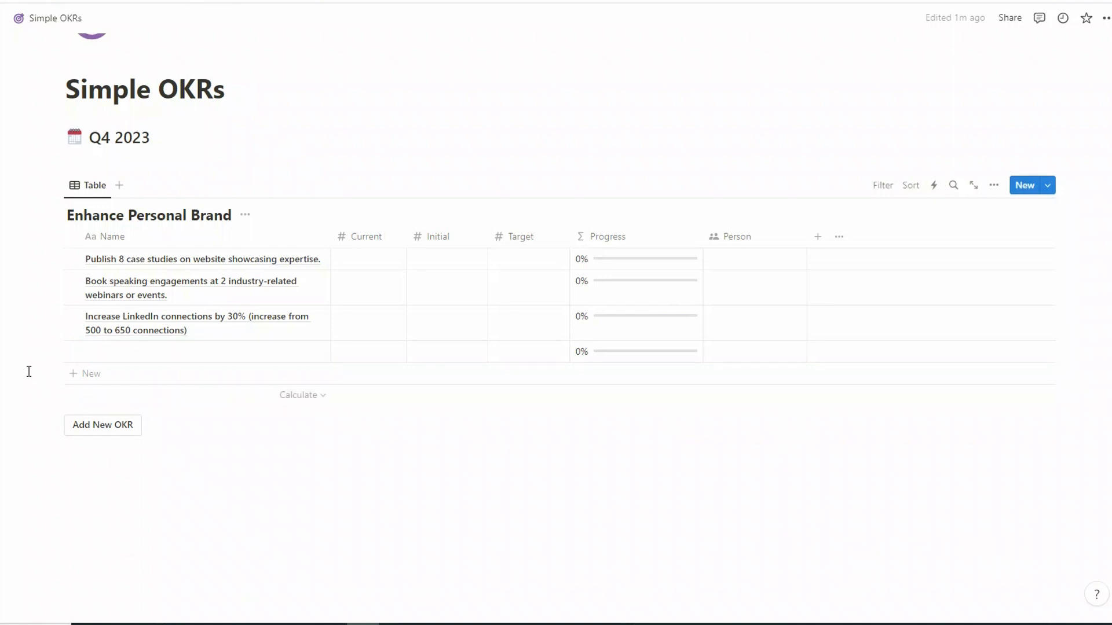
left_click(443, 549)
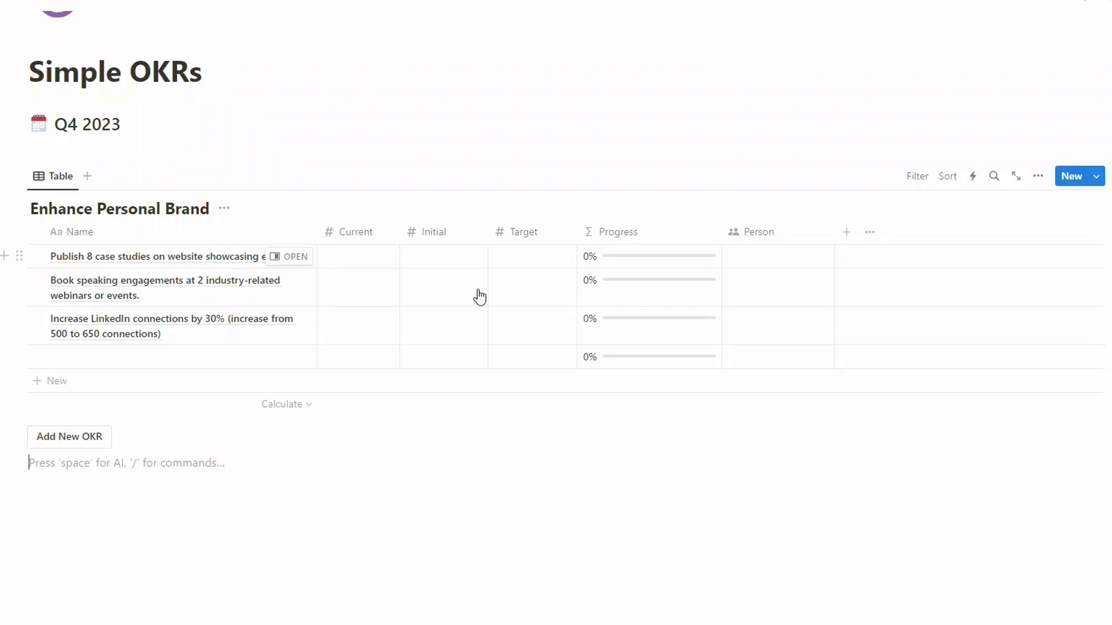
Give the first key result Target 8 and Current 3, bringing its progress to 38%.
left_click(528, 260)
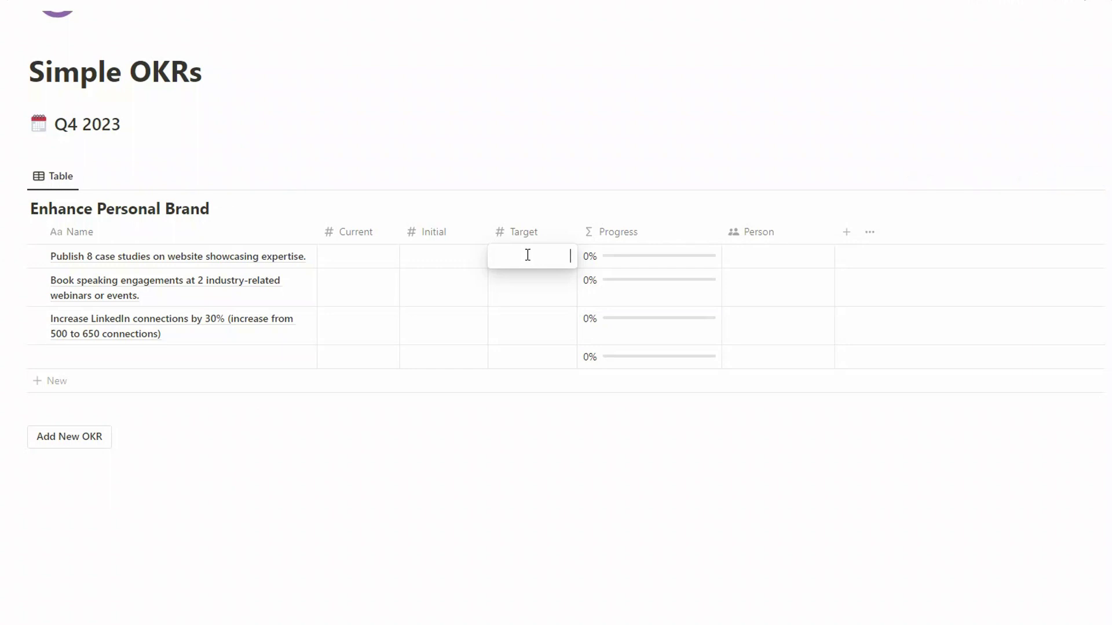
type("8")
key("Return")
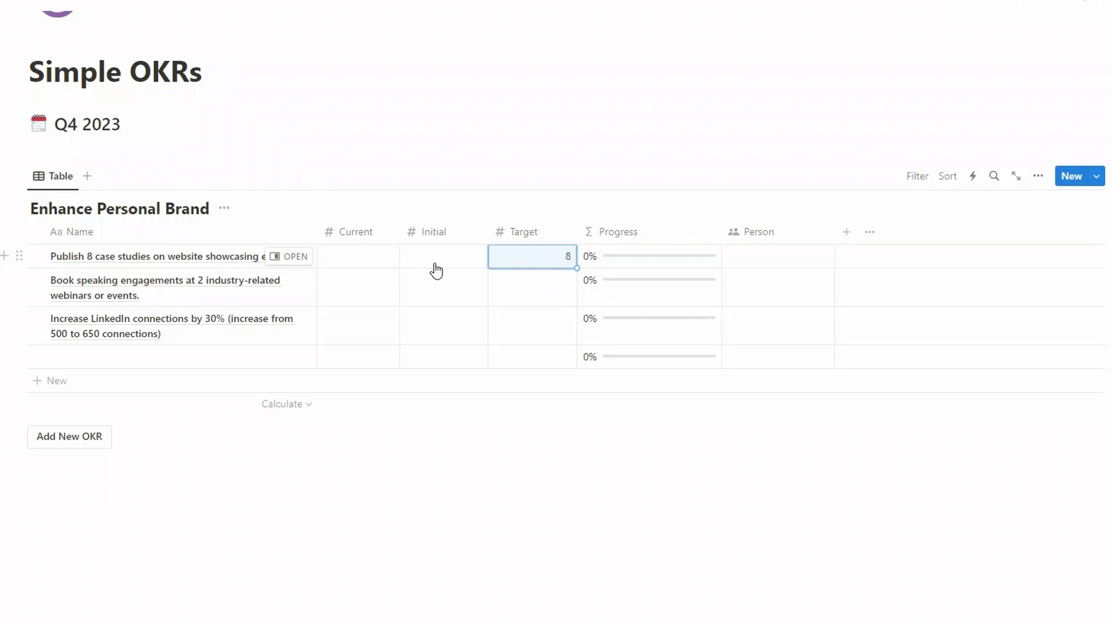
key("Escape")
left_click(358, 263)
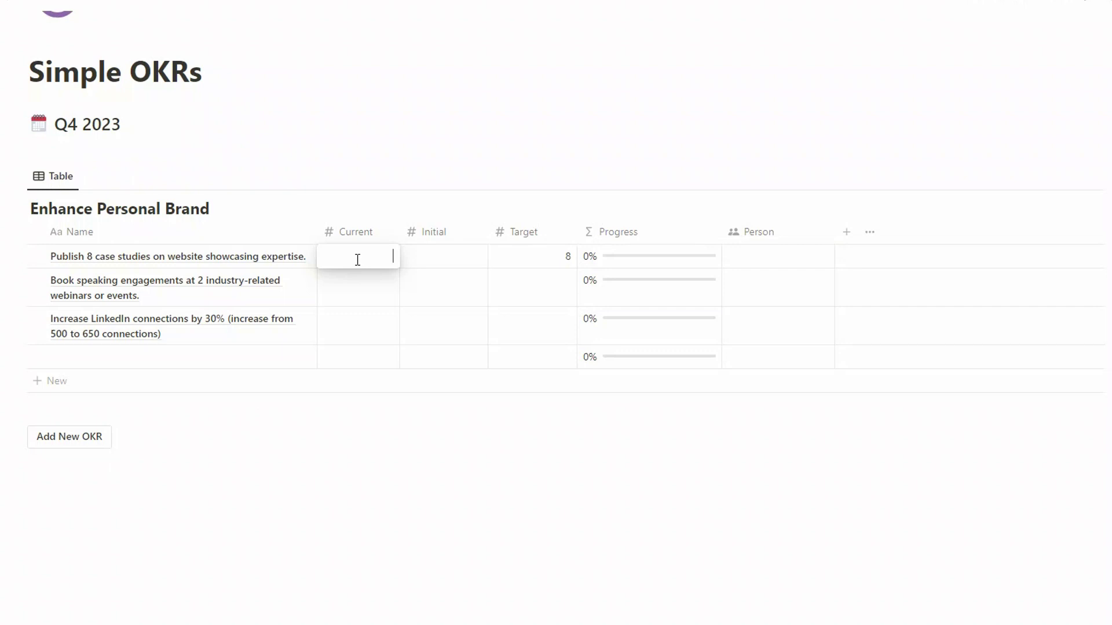
type("3")
key("Escape")
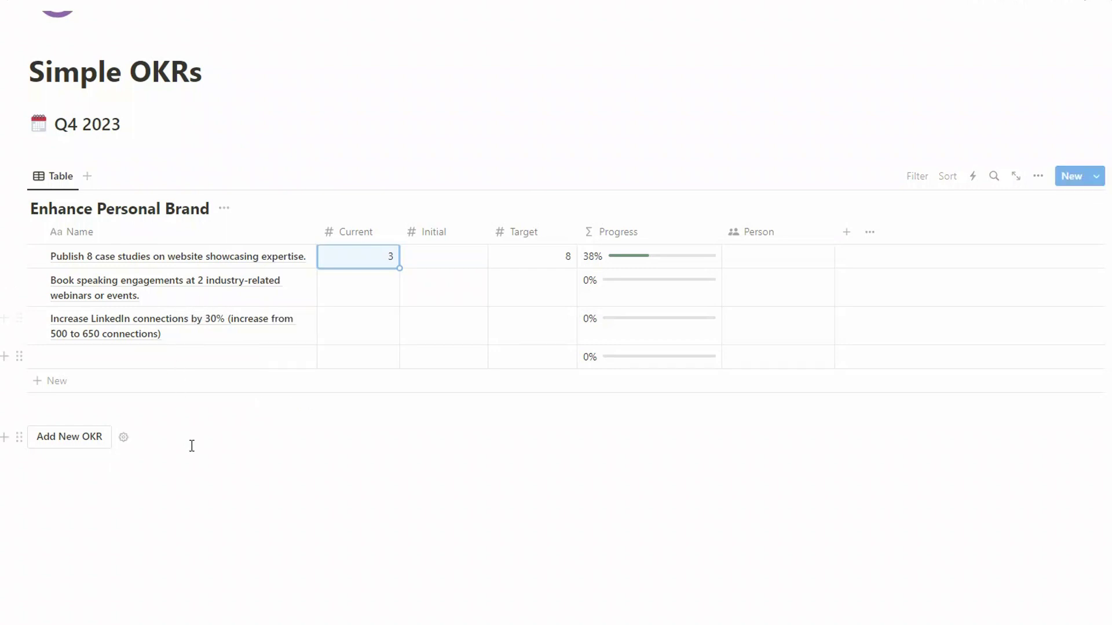
Set the speaking engagements key result's Target and Current both to 2, reaching 100% progress.
left_click(527, 287)
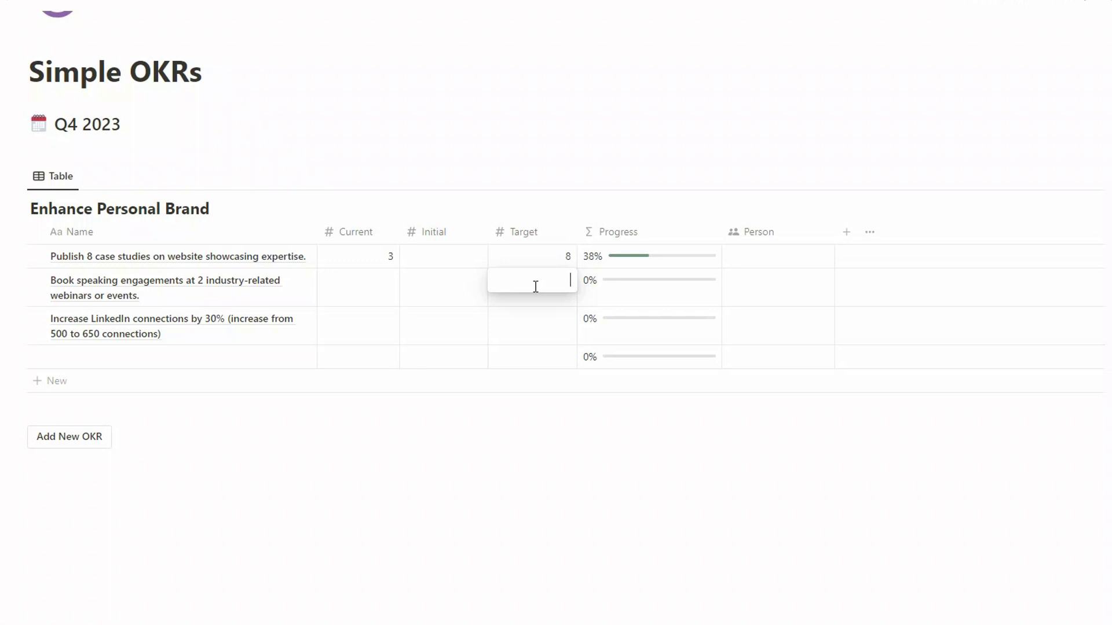
type("2")
key("Return")
left_click(380, 293)
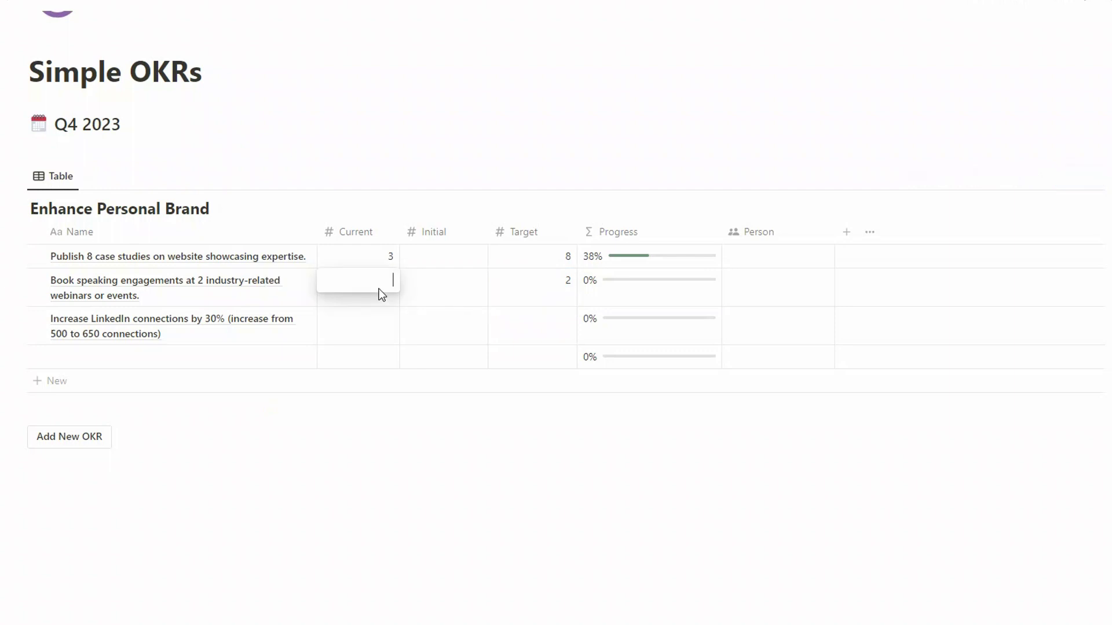
type("2")
key("Return")
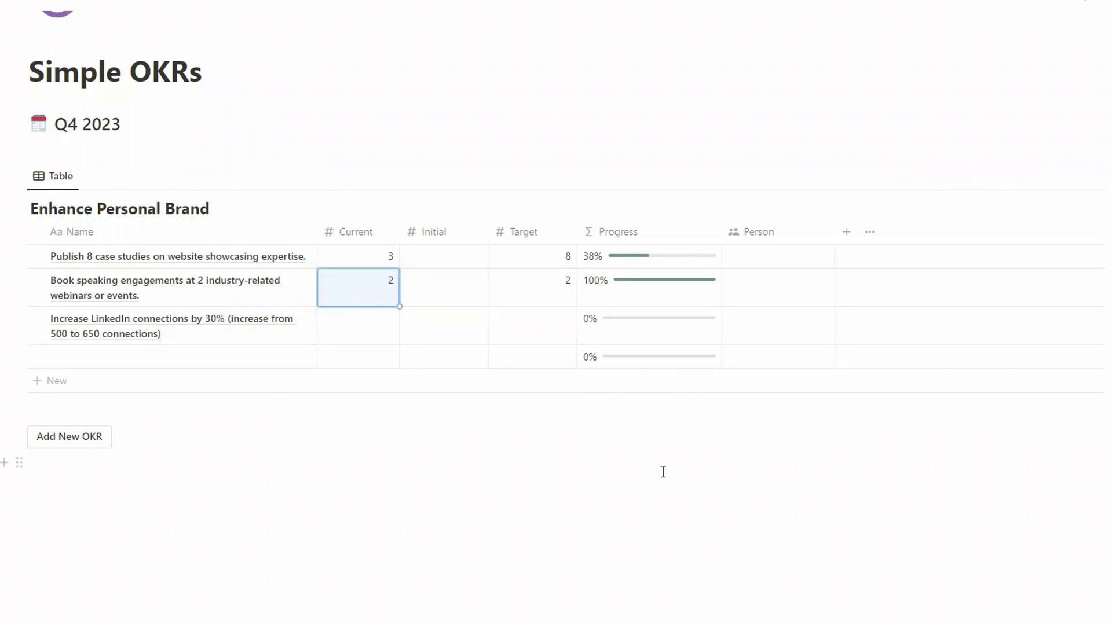
left_click(598, 475)
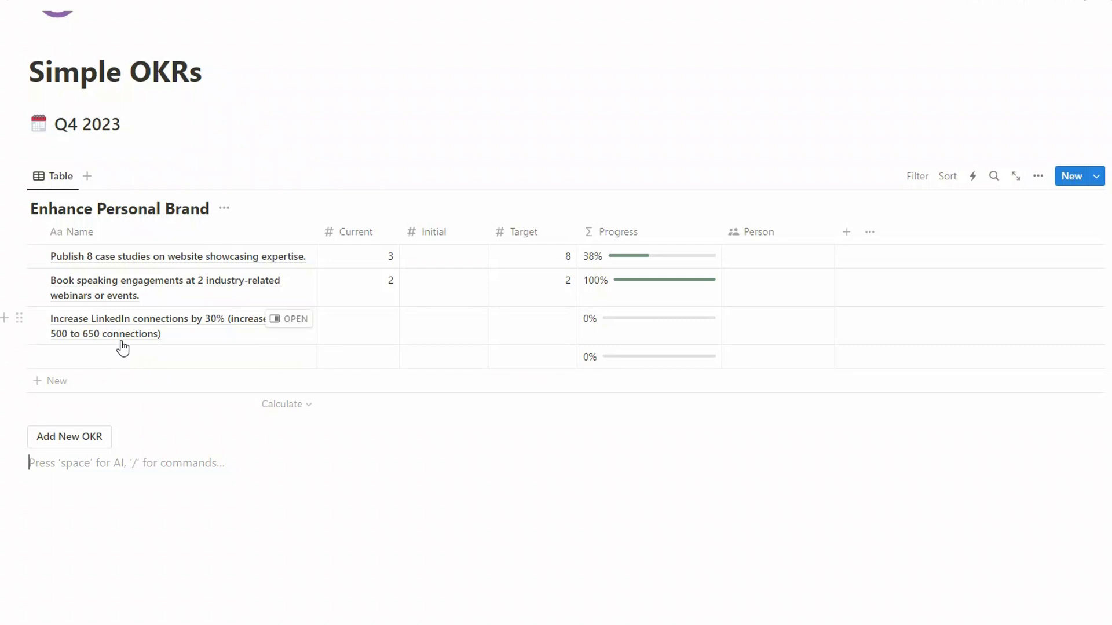
Enter Target 650, Initial 500 and Current 575 for the LinkedIn connections key result.
left_click(521, 334)
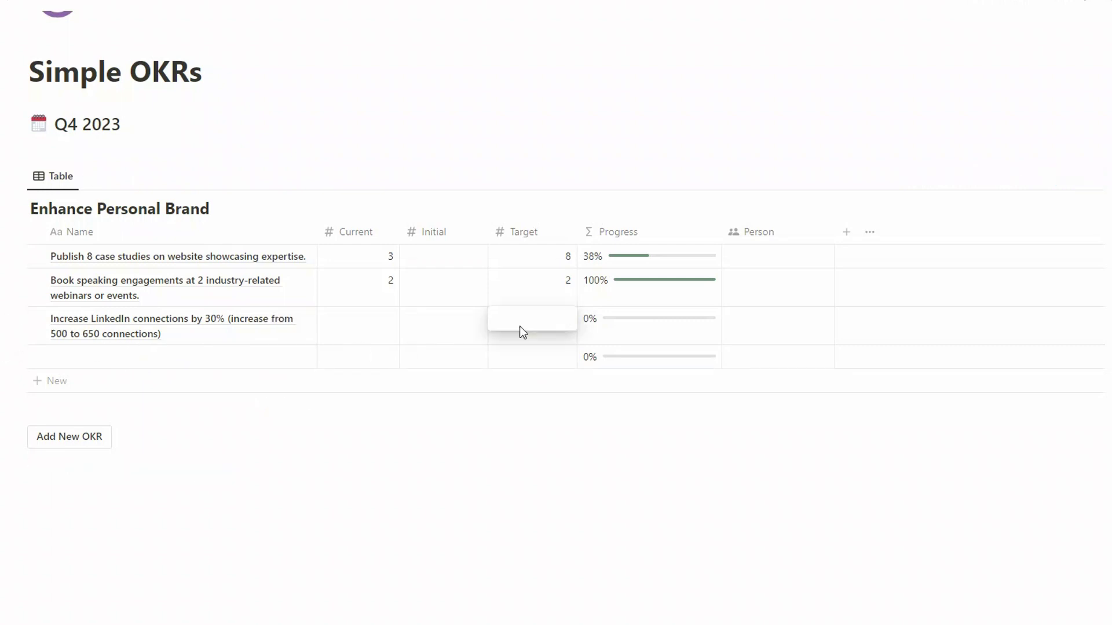
type("650")
key("Return")
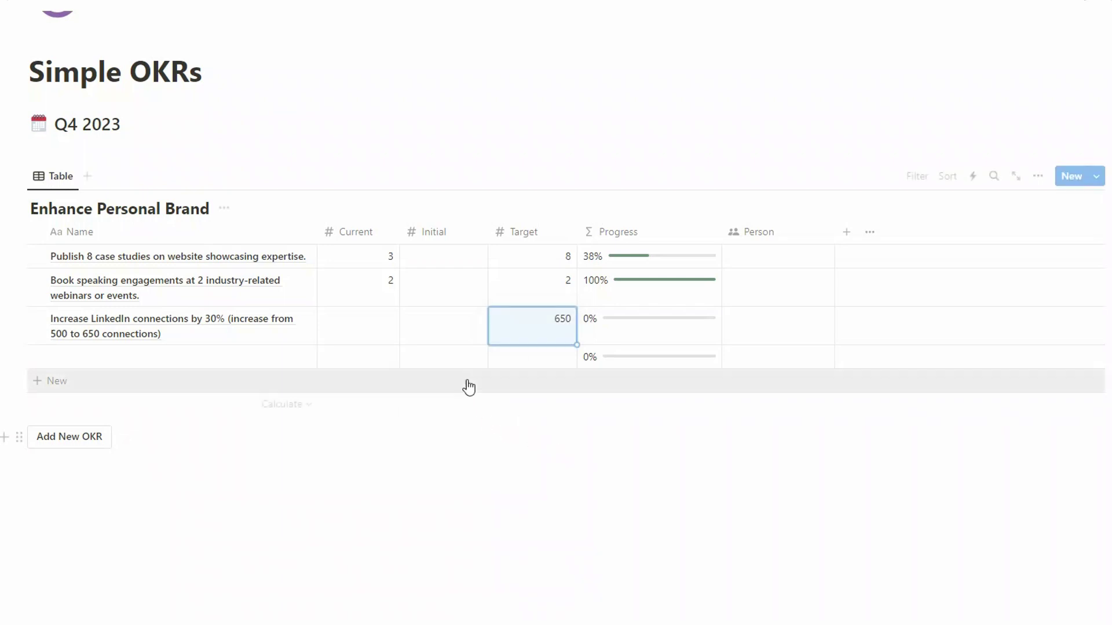
left_click(440, 329)
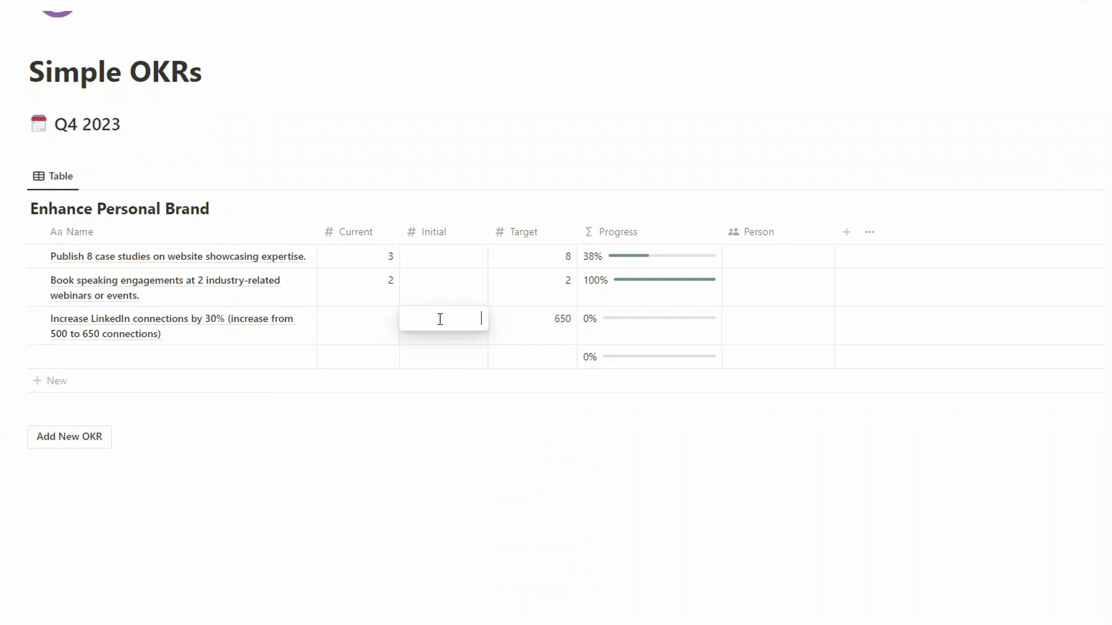
type("500")
key("Return")
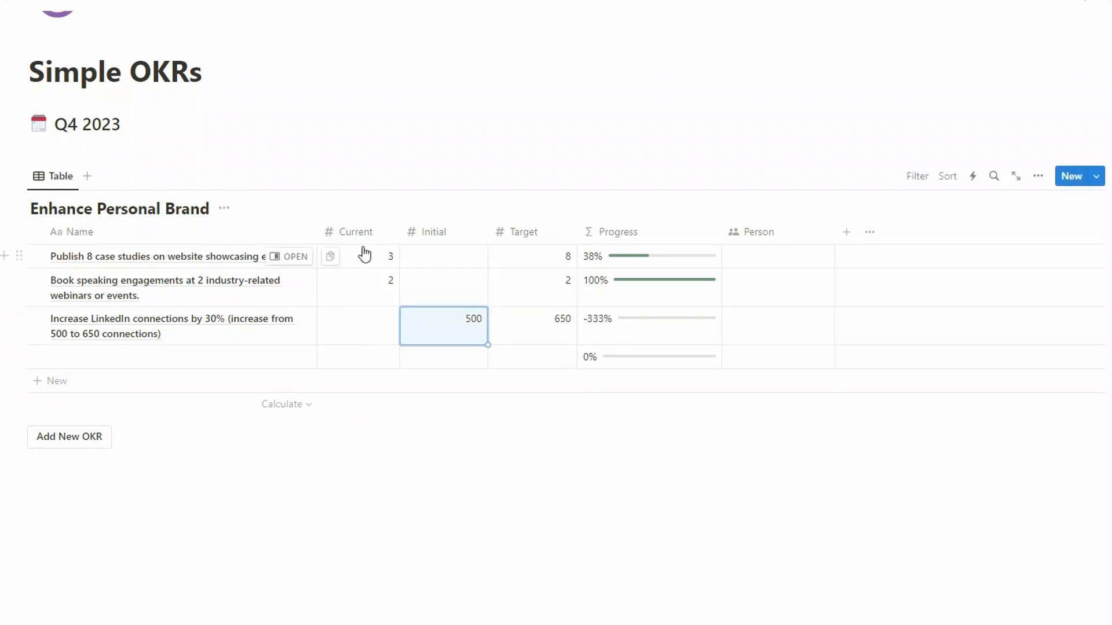
left_click(372, 324)
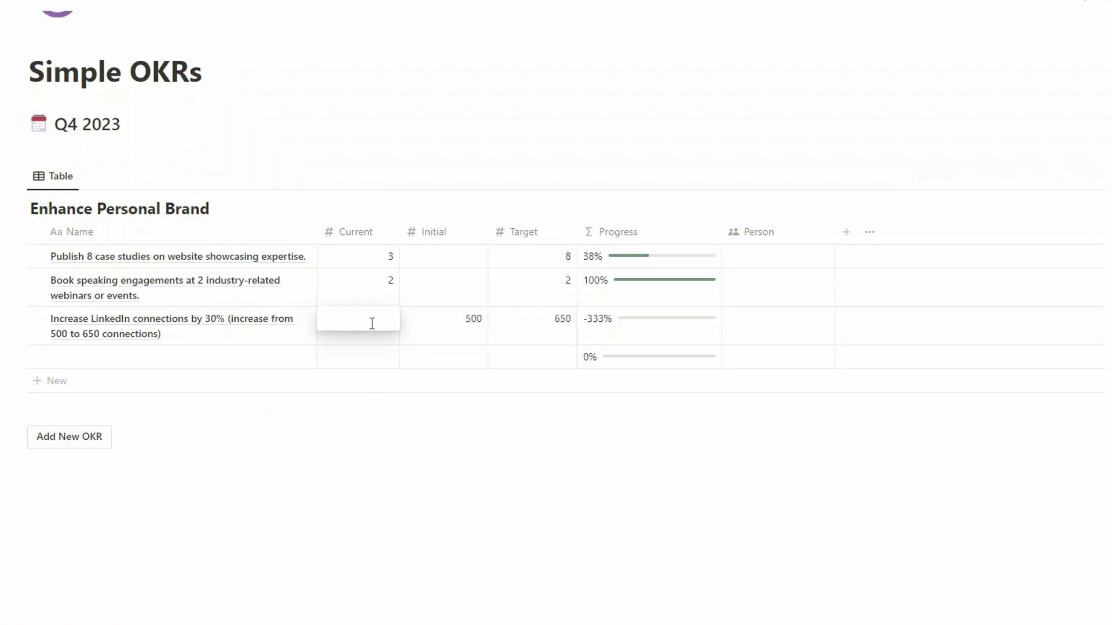
type("575")
key("Return")
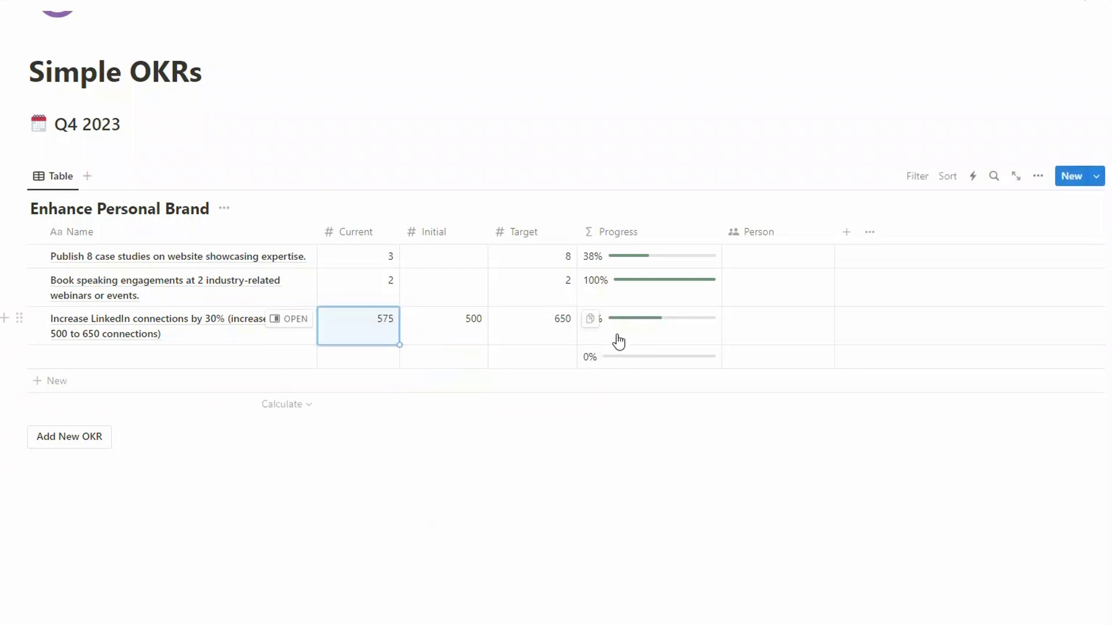
left_click(539, 486)
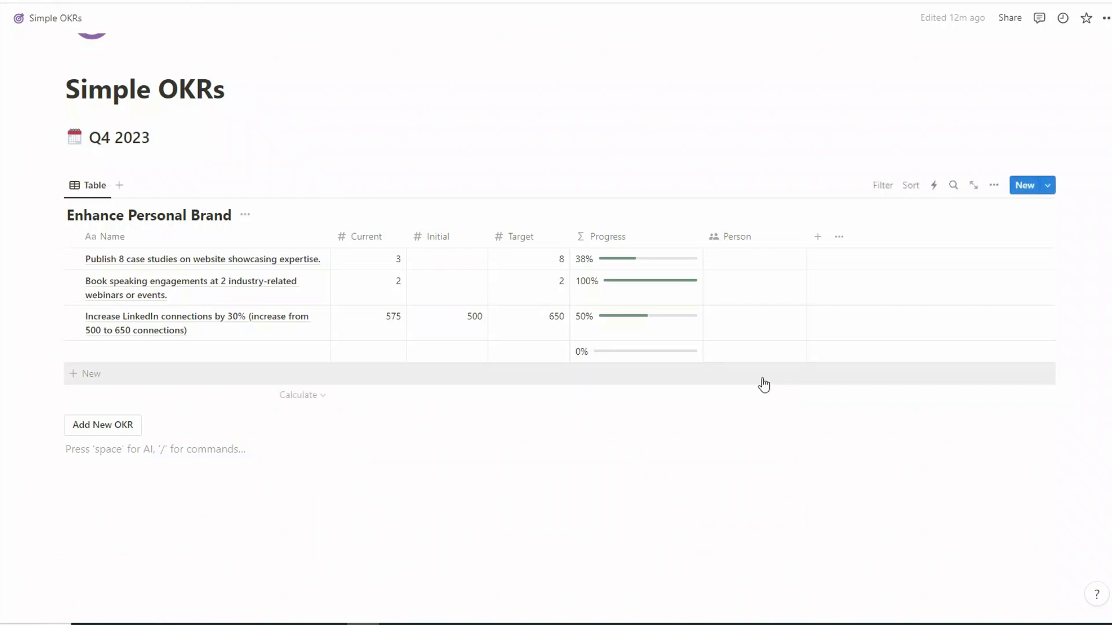
left_click(752, 267)
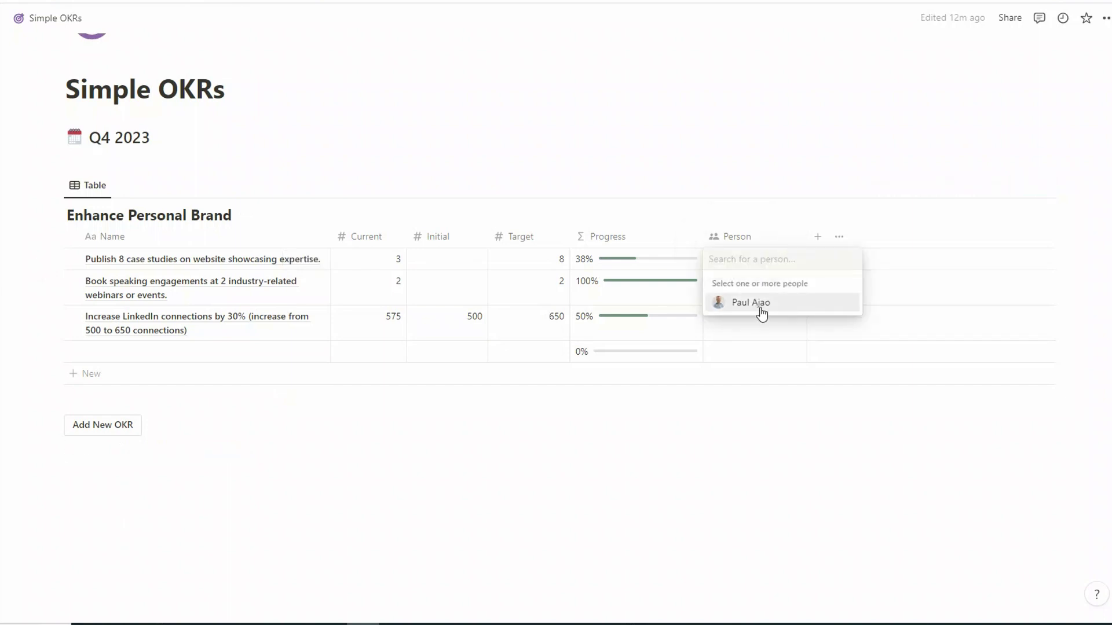
key("Escape")
scroll(776, 433, "down", 1)
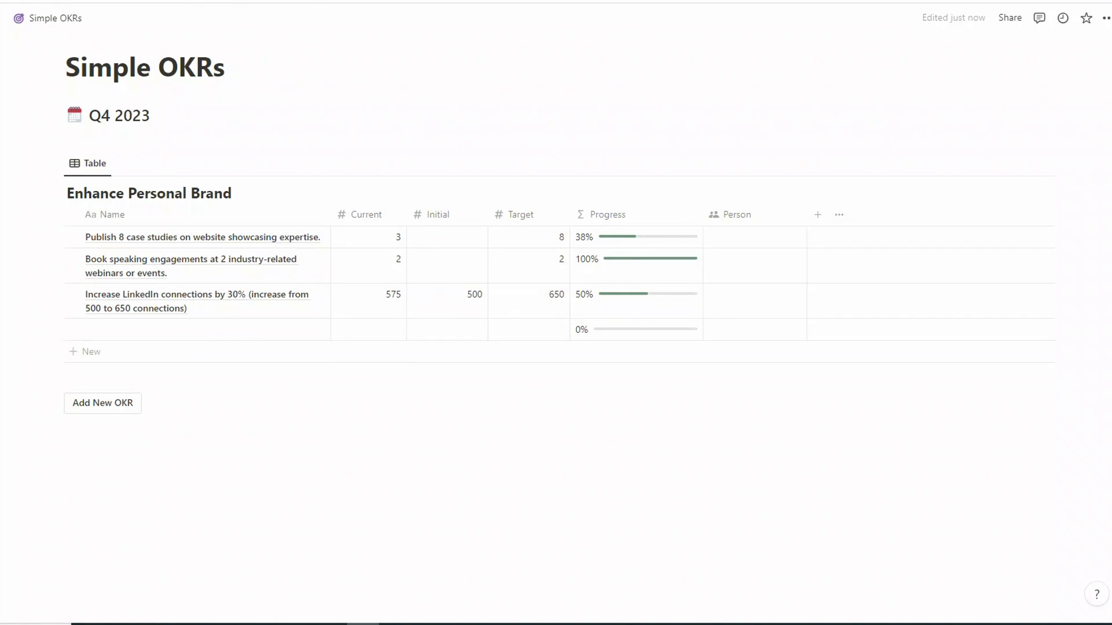
Insert a new Objective table with placeholder key results KR1–KR3, then select its Objective title.
left_click(100, 405)
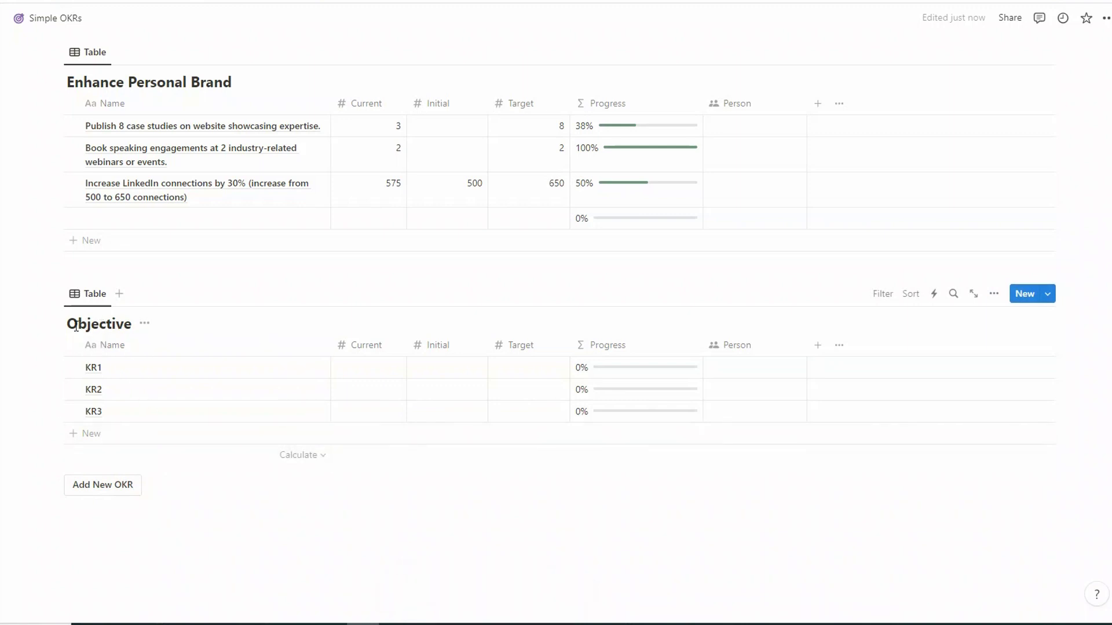
left_click_drag(78, 324, 99, 325)
double_click(131, 328)
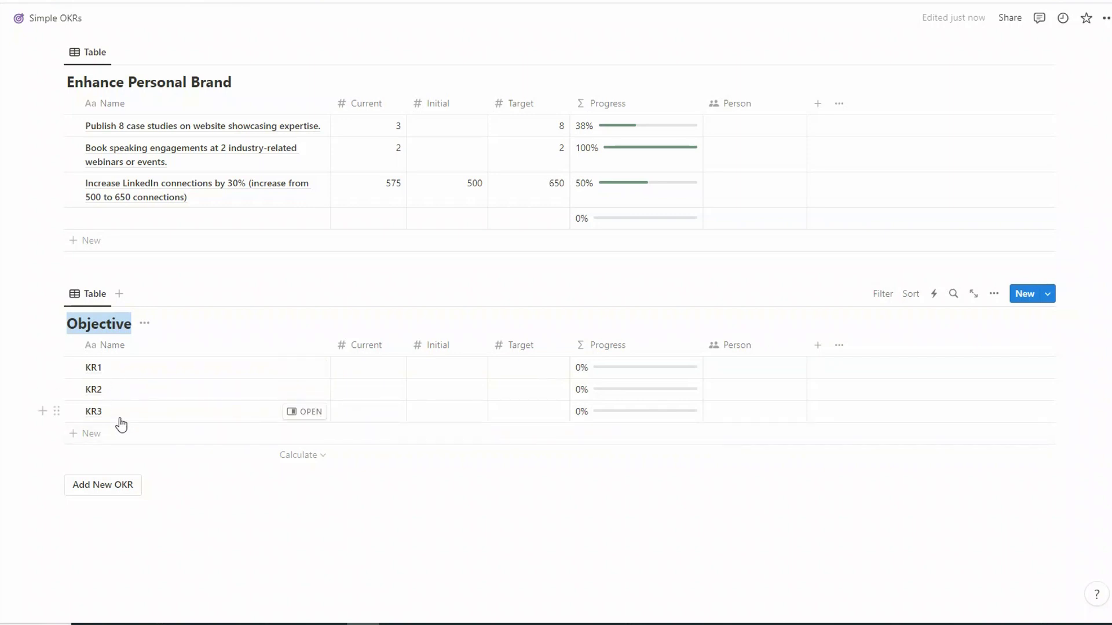
left_click(142, 425)
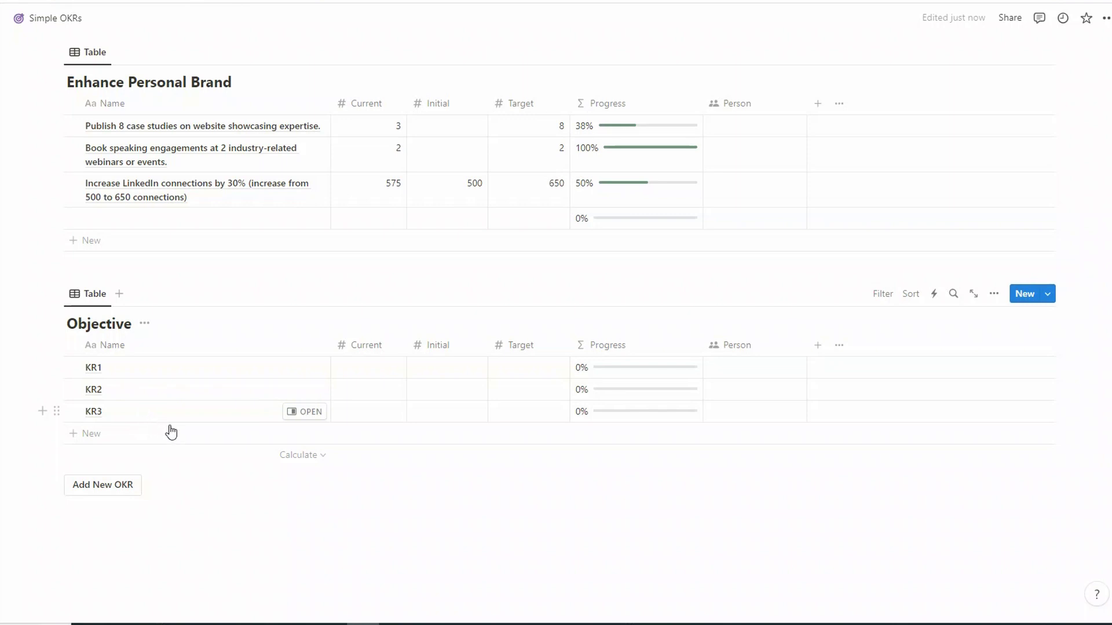
scroll(171, 432, "up", 6)
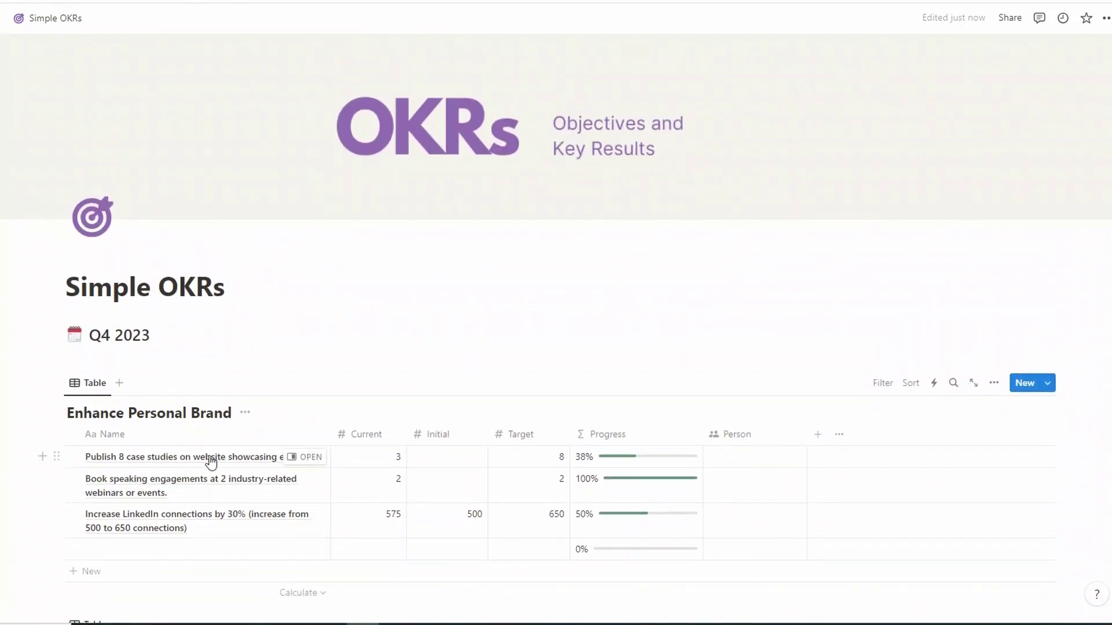
scroll(211, 460, "down", 7)
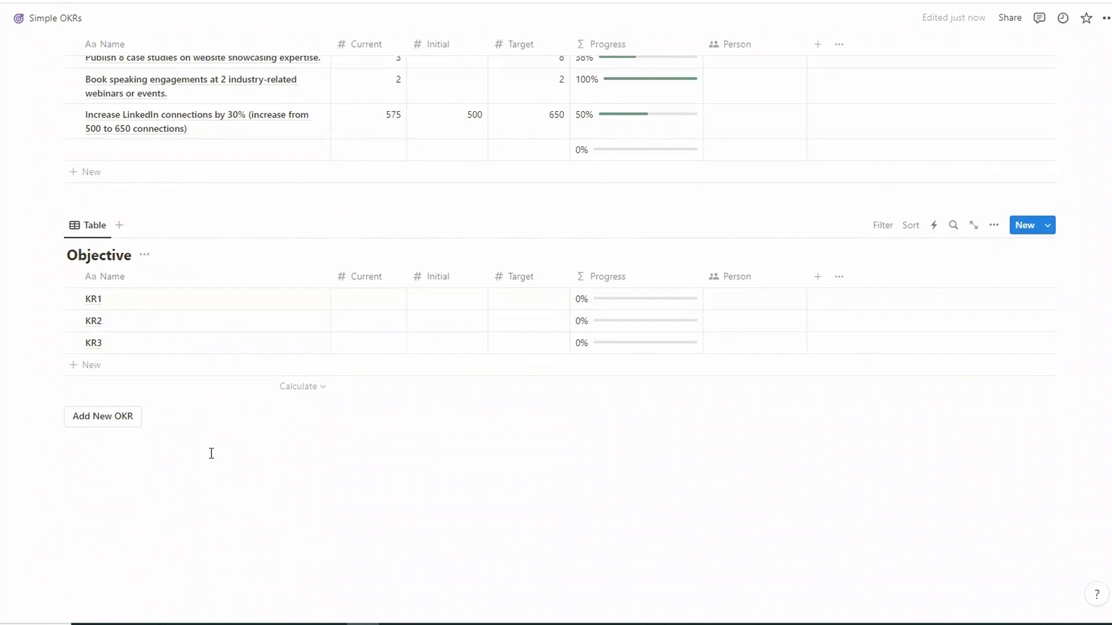
scroll(212, 455, "up", 3)
scroll(213, 455, "up", 3)
scroll(218, 516, "down", 5)
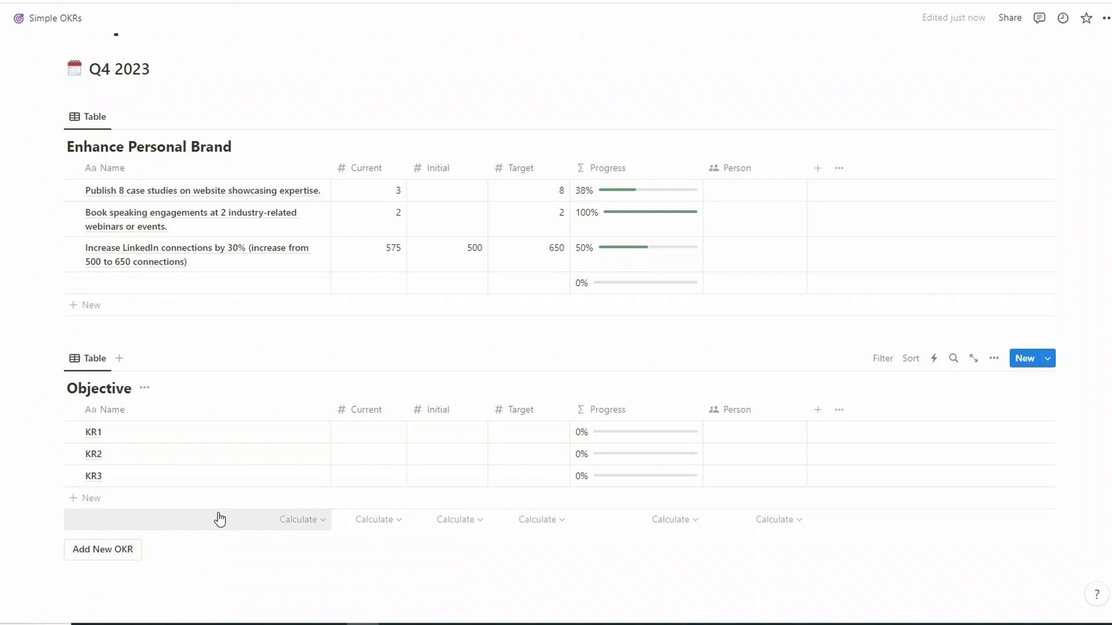
scroll(219, 521, "up", 5)
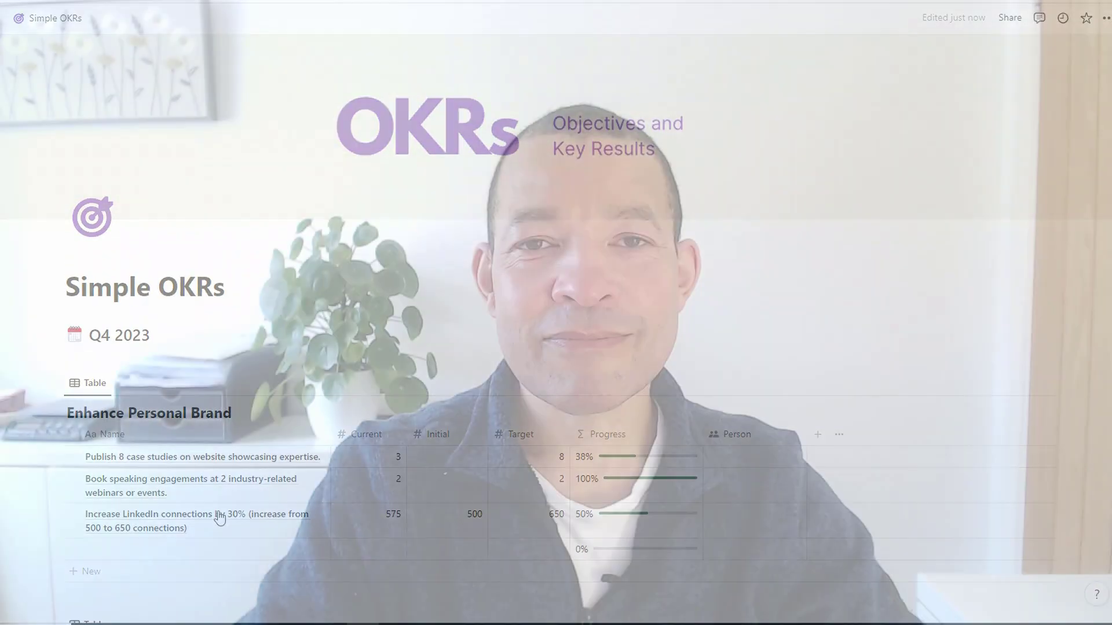